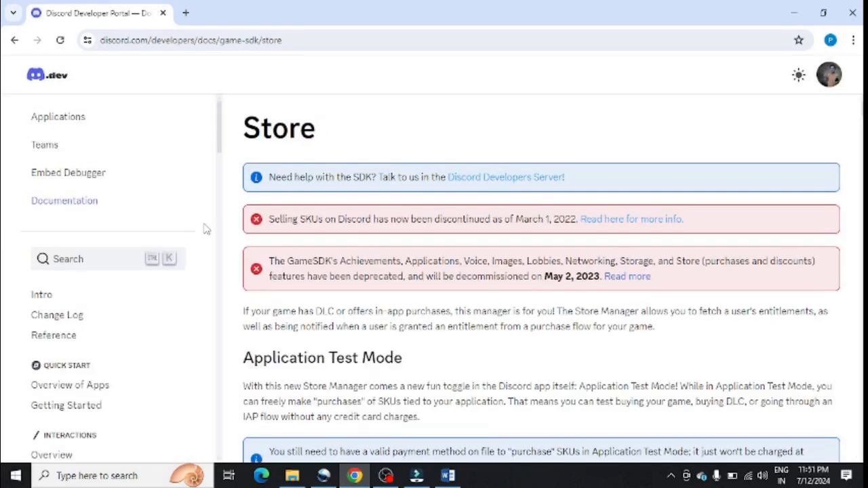
Step: Create a new application named "My New Bot PG", agreeing to the developer terms and policy
click(73, 122)
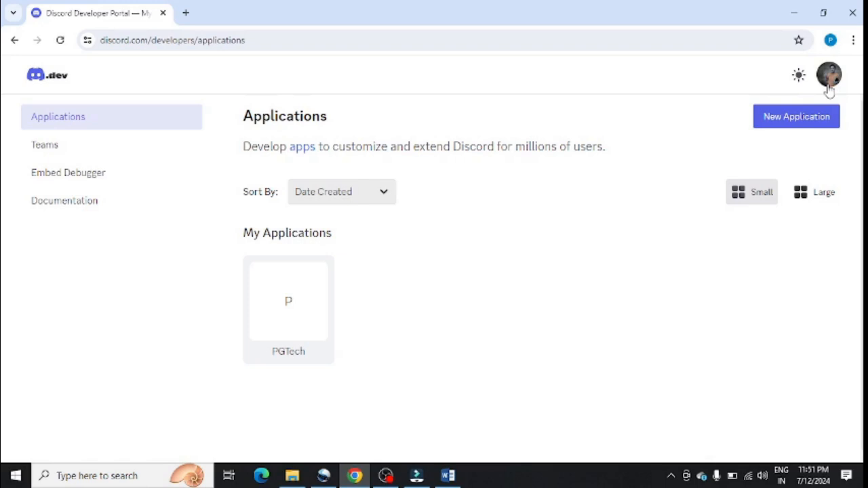
click(785, 117)
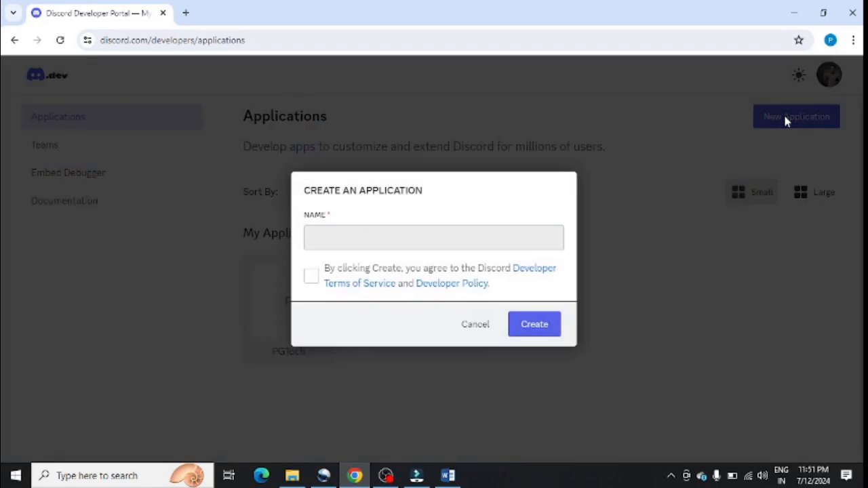
click(351, 233)
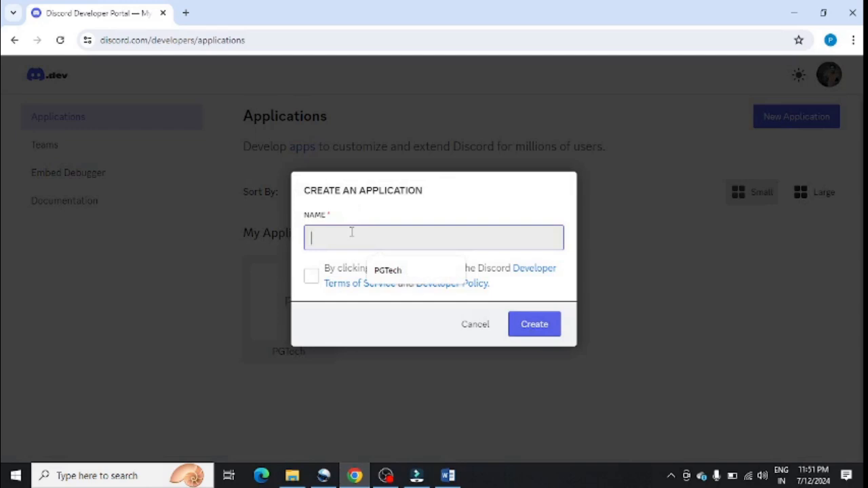
text(My)
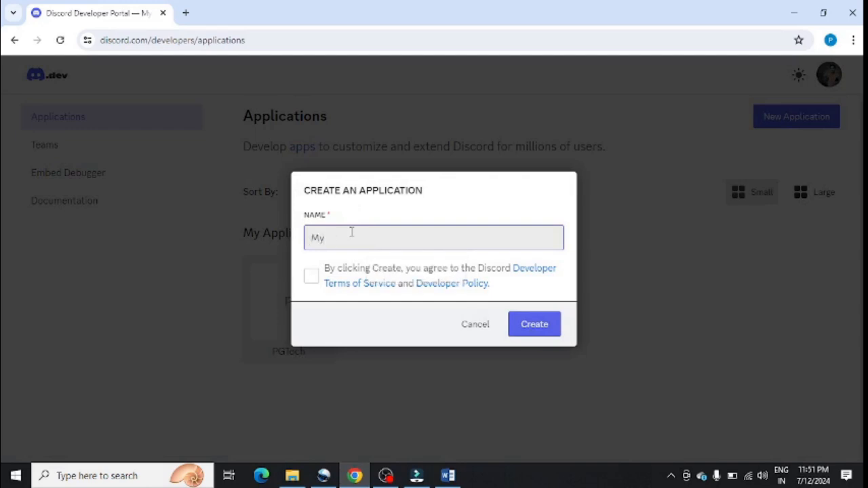
text( Mew Bot PG)
click(314, 281)
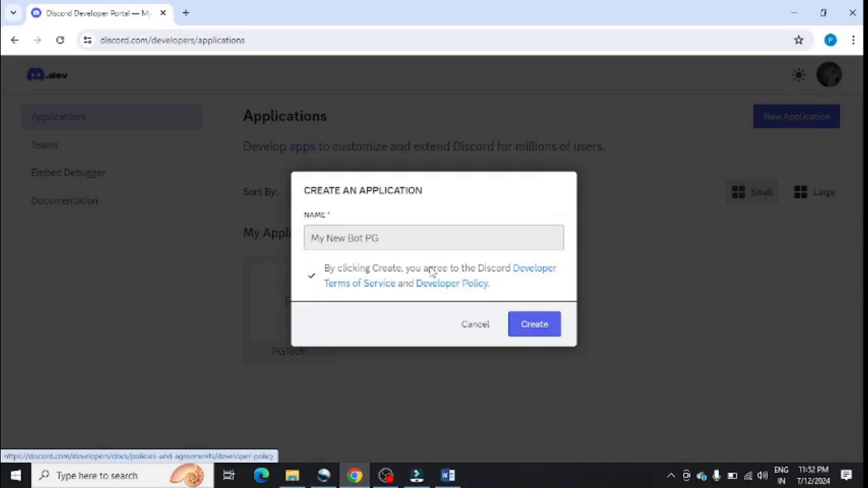
click(546, 327)
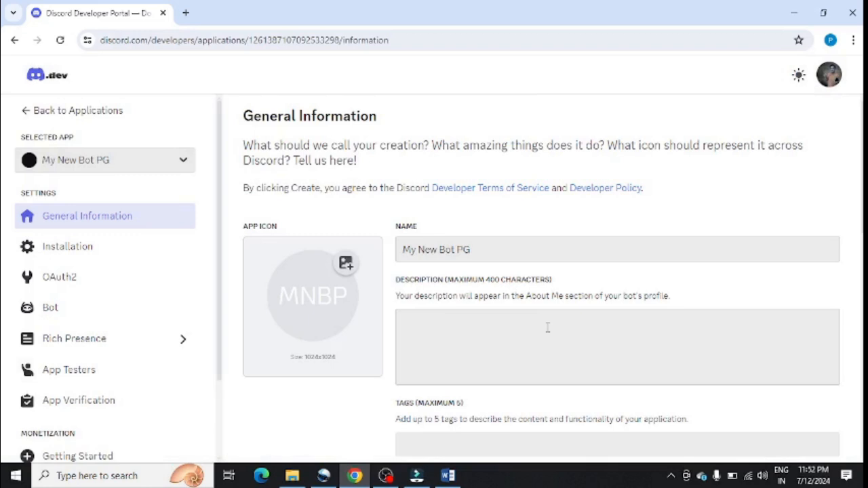
Step: Set the app icon to the desktop image IMG_20240514_195146_117 and enter the description "My new bot for my server"
click(314, 320)
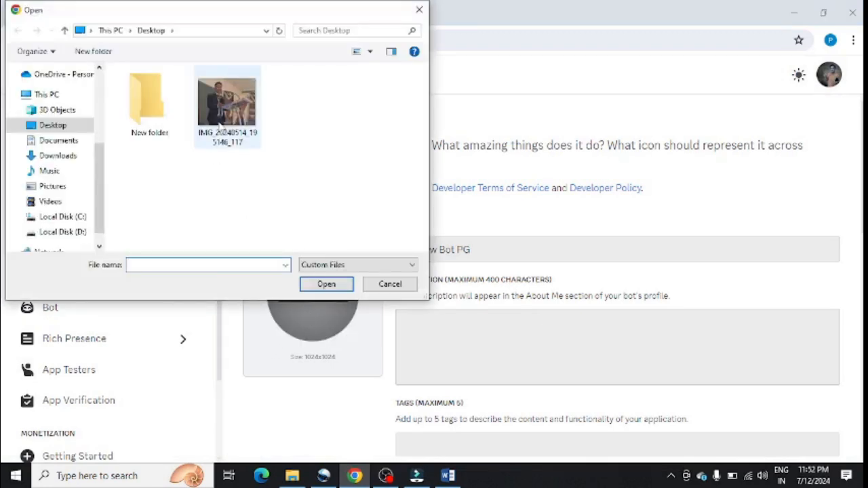
key(Escape)
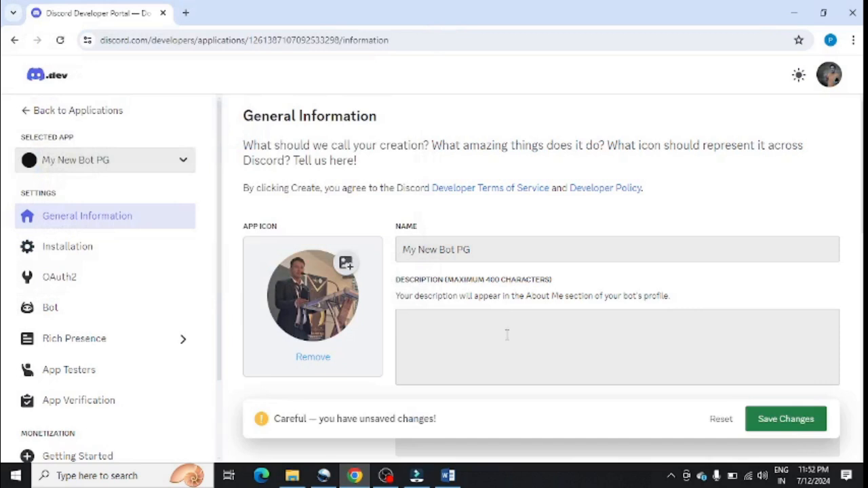
click(507, 334)
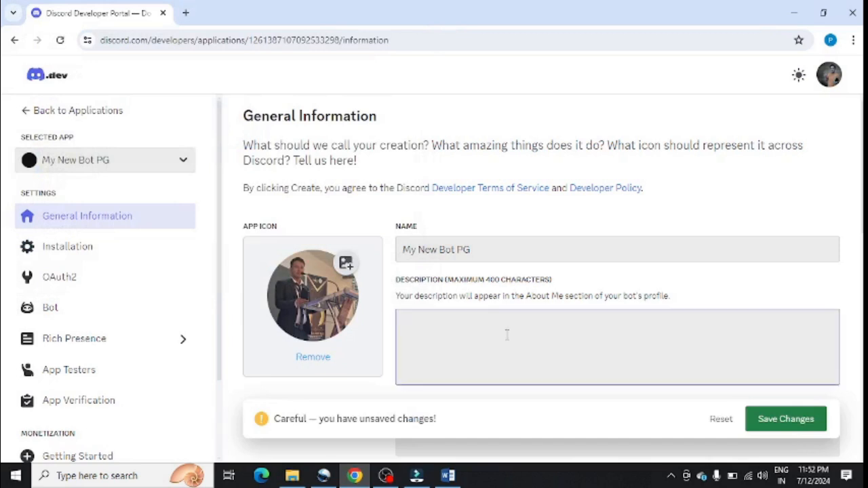
text(My new bot for my)
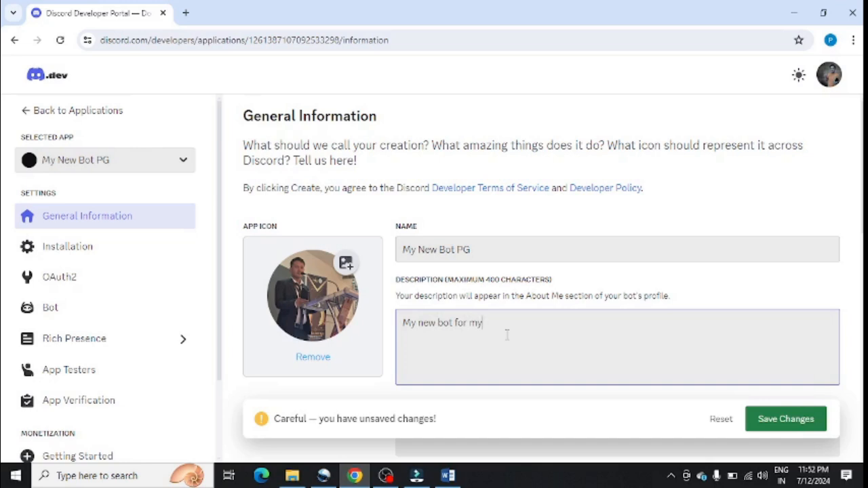
text( server)
Step: Add the tags "bot new" and "latest bot" to the application and save the general information changes
scroll(542, 272, down, 2)
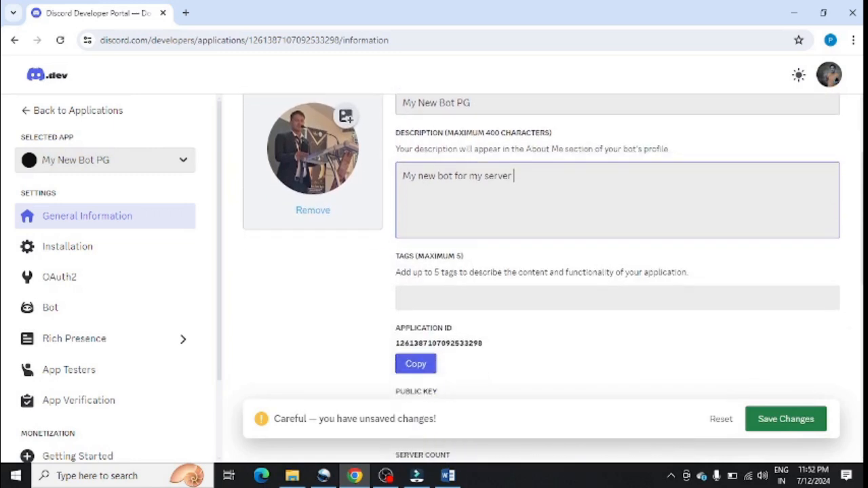
scroll(538, 272, down, 1)
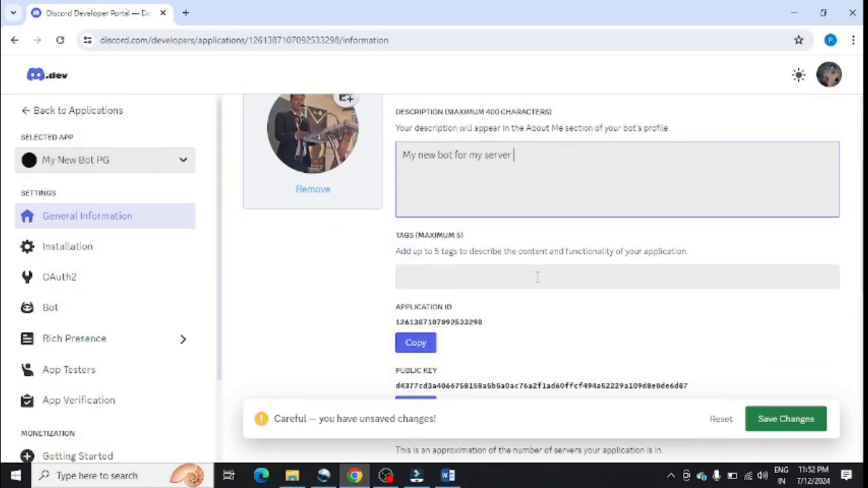
click(537, 277)
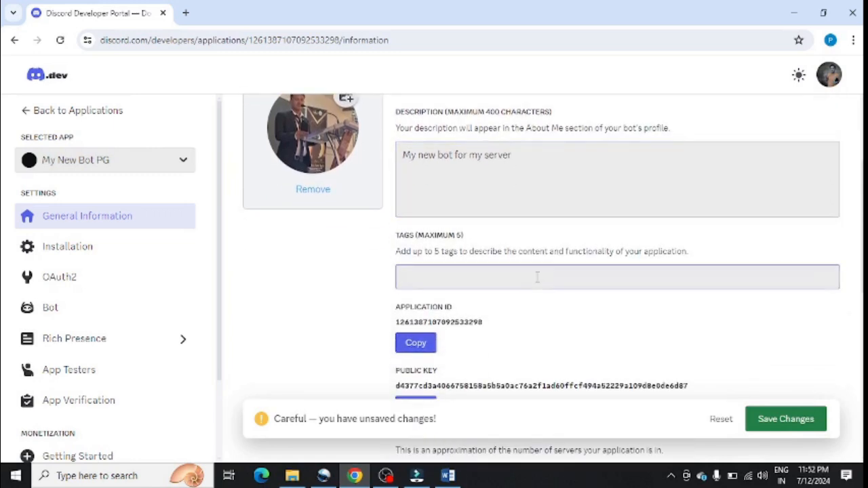
text(bot new)
key(Return)
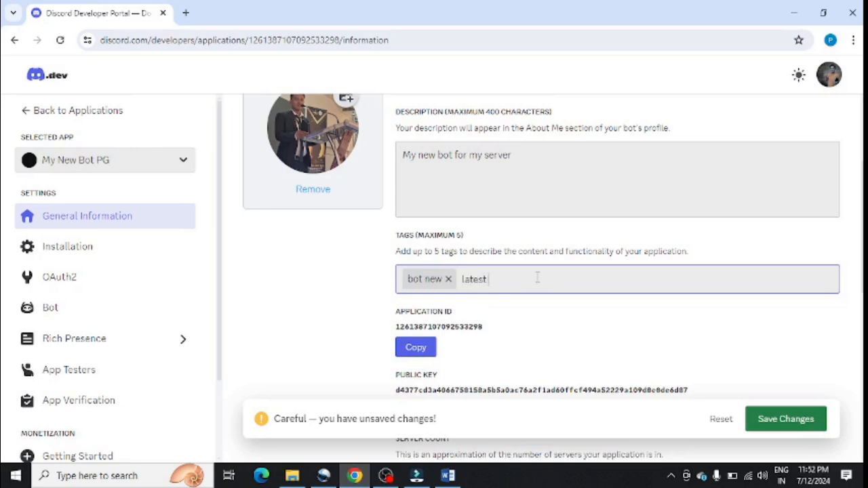
text(latest bot)
key(Return)
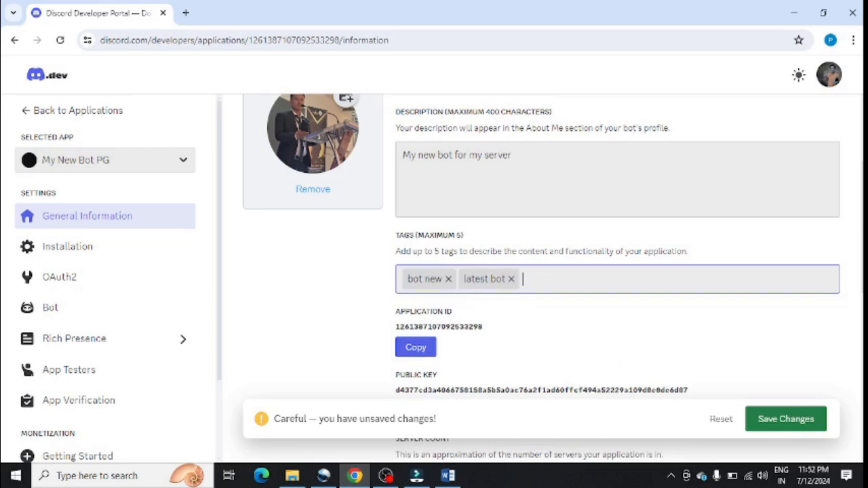
scroll(468, 227, down, 1)
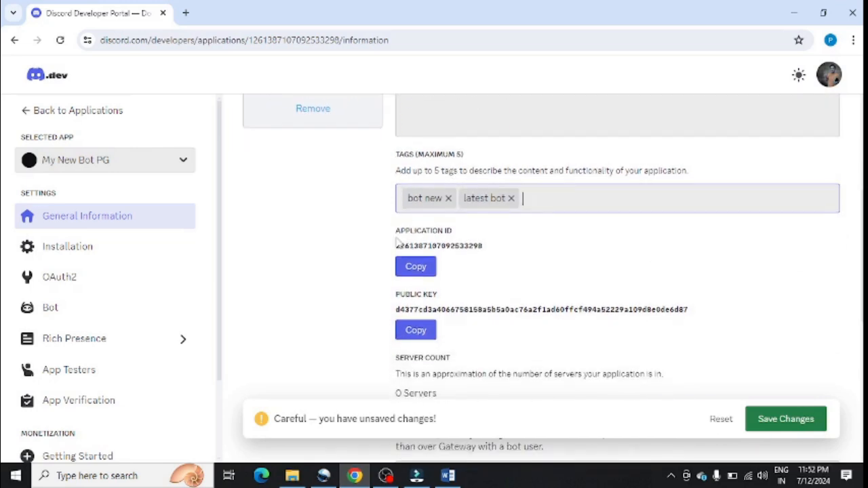
click(418, 241)
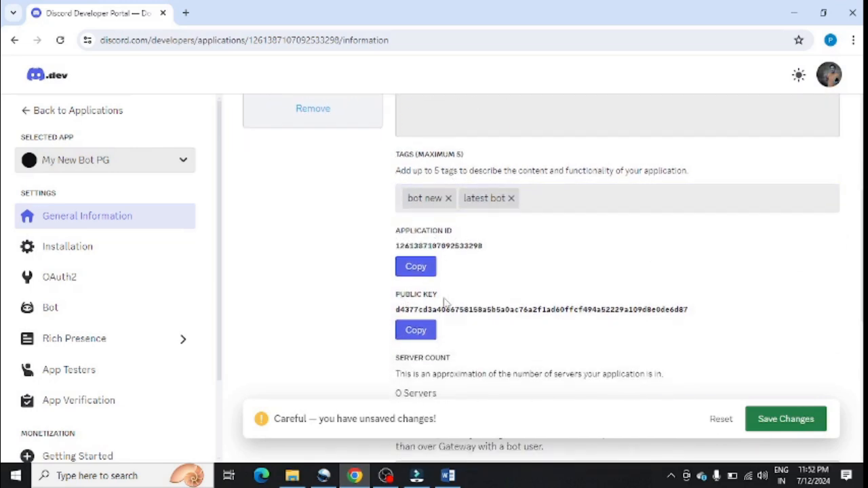
scroll(617, 251, down, 5)
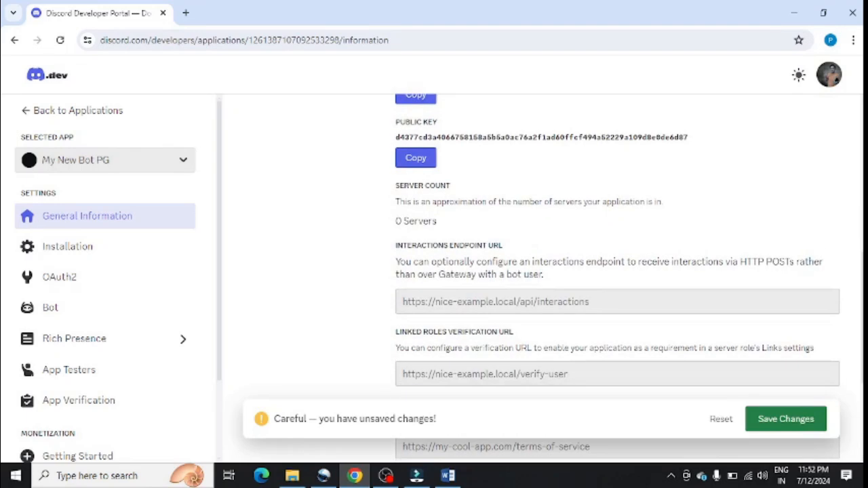
click(769, 424)
Step: Enable the bot's Presence, Server Members and Message Content intents and save the changes
click(87, 310)
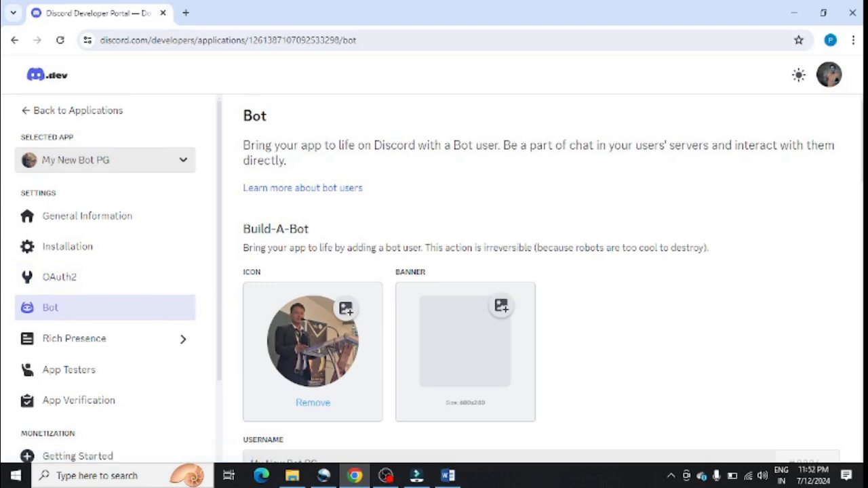
scroll(542, 271, down, 5)
scroll(543, 271, down, 5)
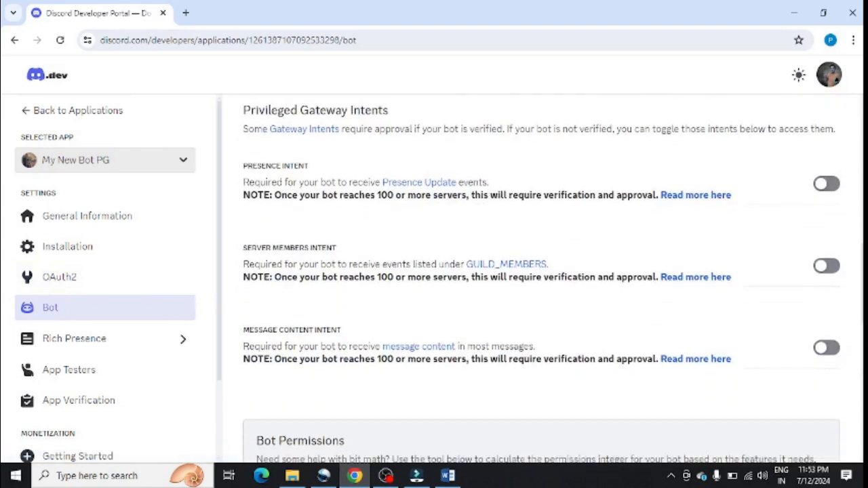
scroll(542, 271, up, 2)
scroll(542, 271, down, 2)
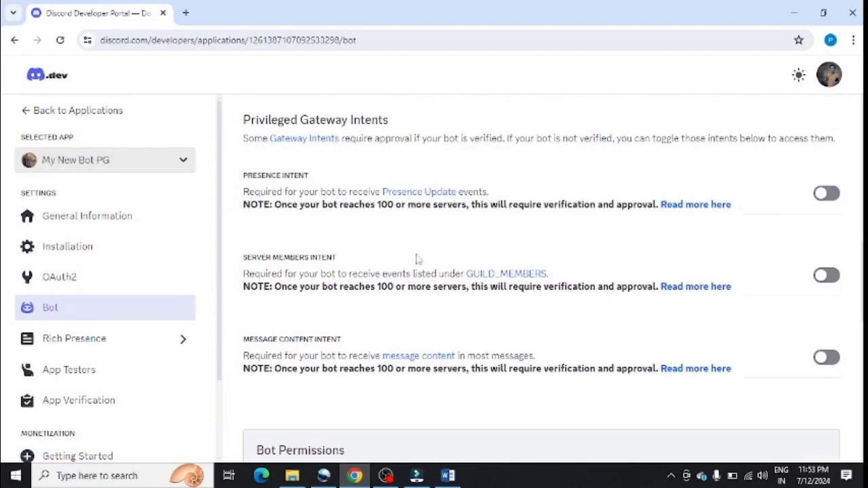
click(836, 194)
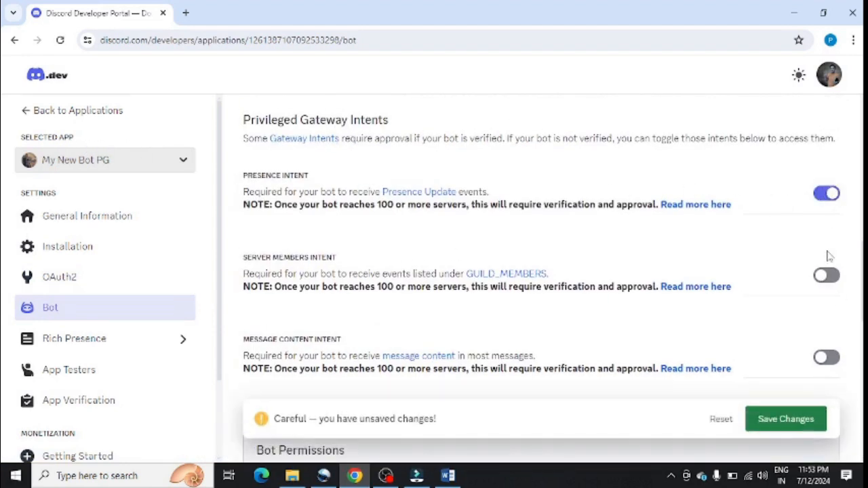
click(830, 275)
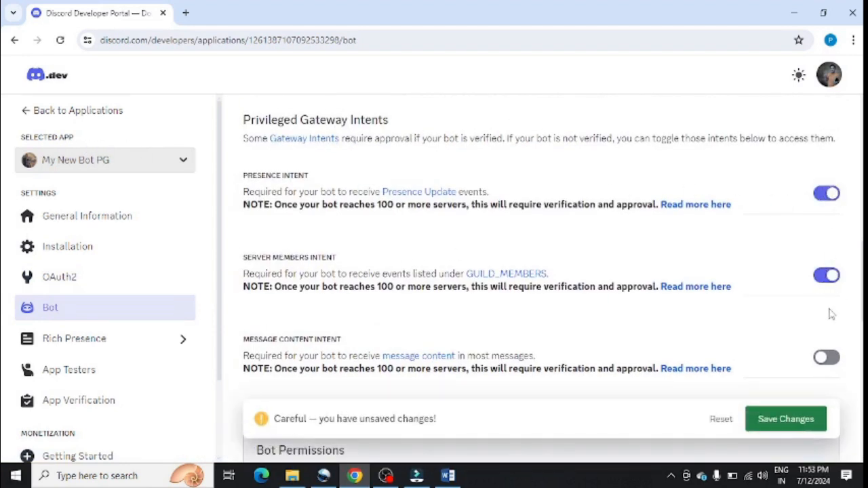
click(827, 355)
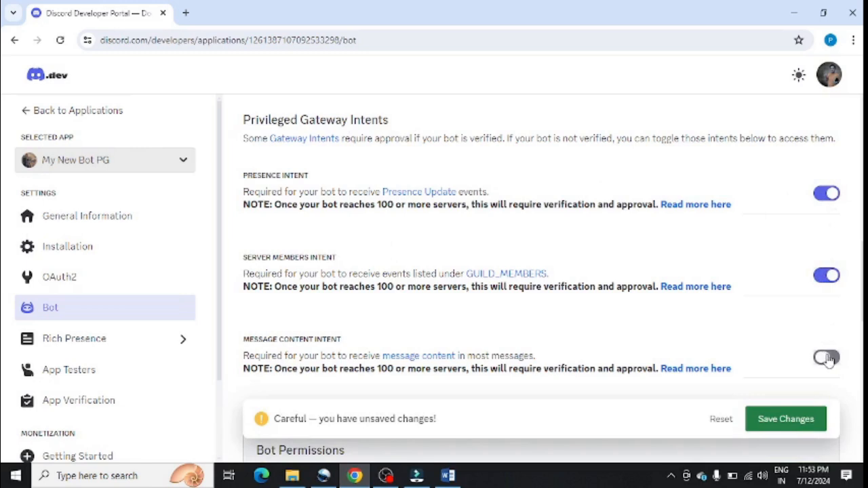
click(807, 420)
Step: Select the bot scope in the application's OAuth2 URL Generator
scroll(475, 305, down, 5)
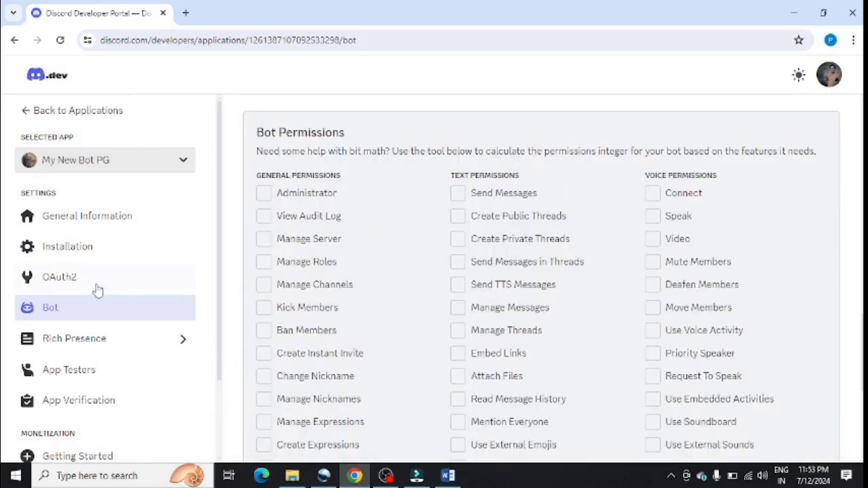
click(55, 290)
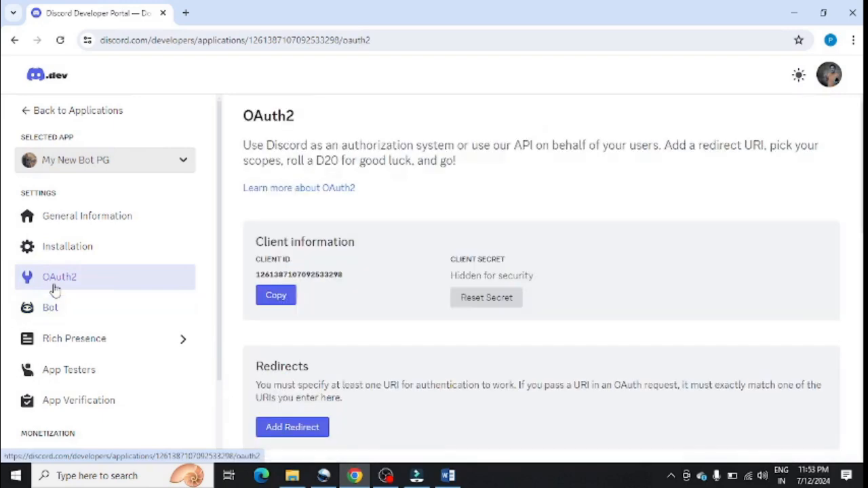
scroll(543, 271, down, 7)
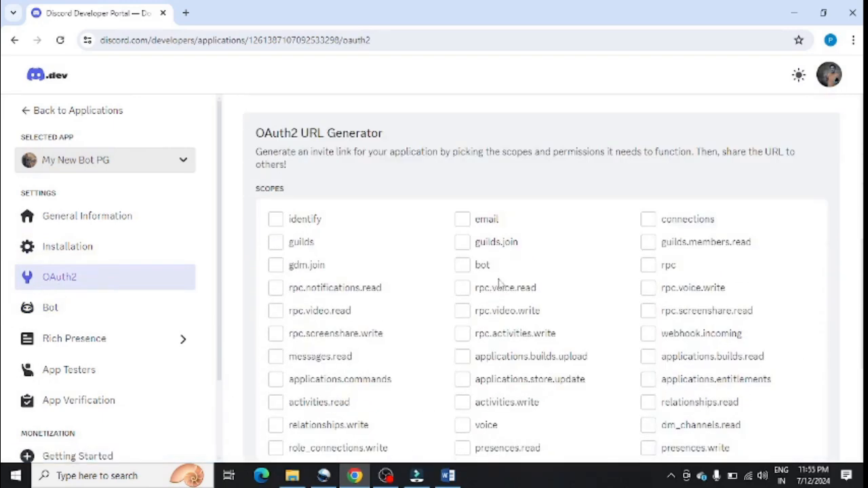
click(463, 267)
Step: Grant the bot Send Messages, Create Public Threads, Connect and Speak permissions, and copy the generated invite URL
scroll(468, 302, down, 5)
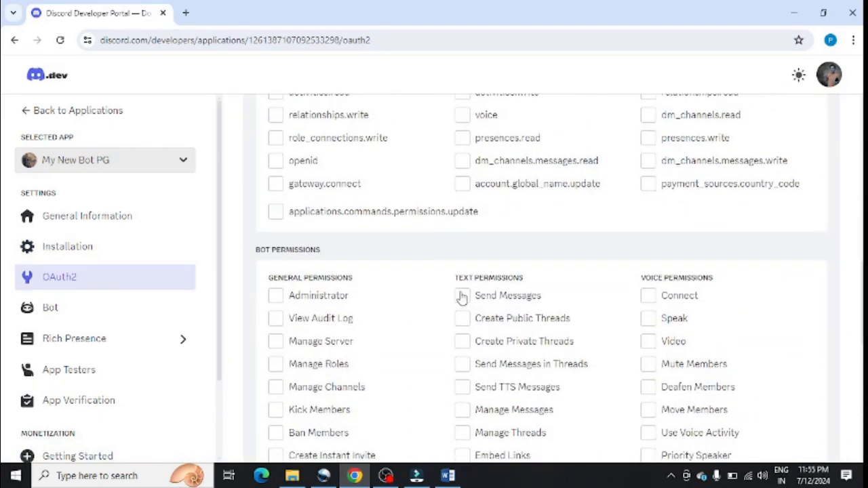
click(462, 297)
click(666, 318)
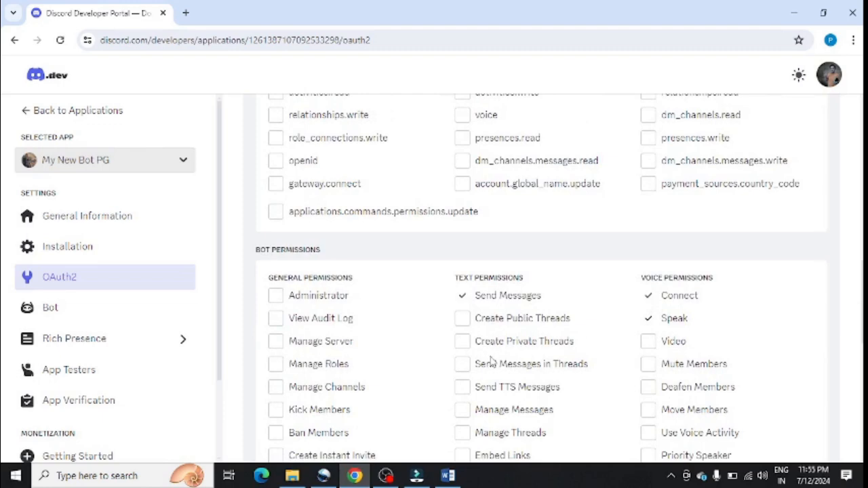
click(477, 322)
scroll(543, 278, down, 6)
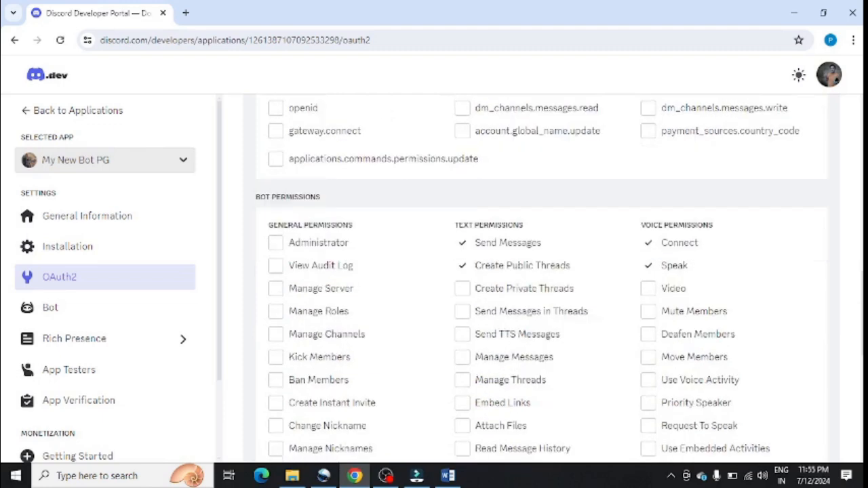
scroll(502, 338, down, 2)
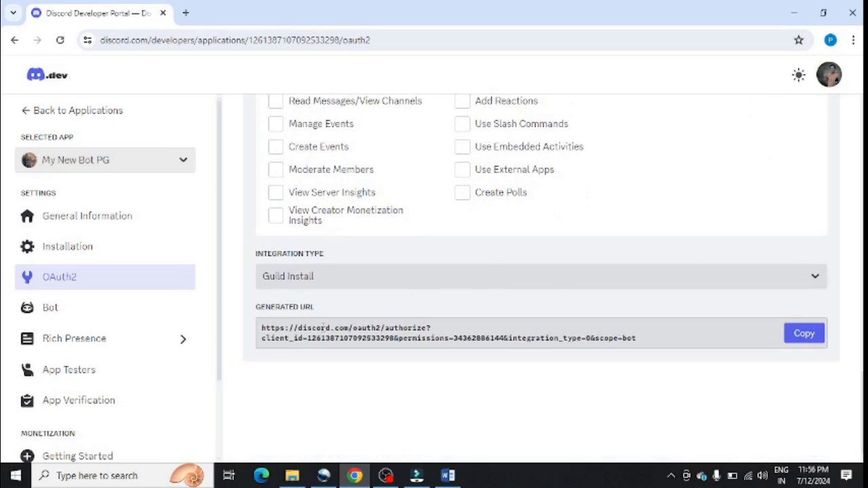
click(805, 333)
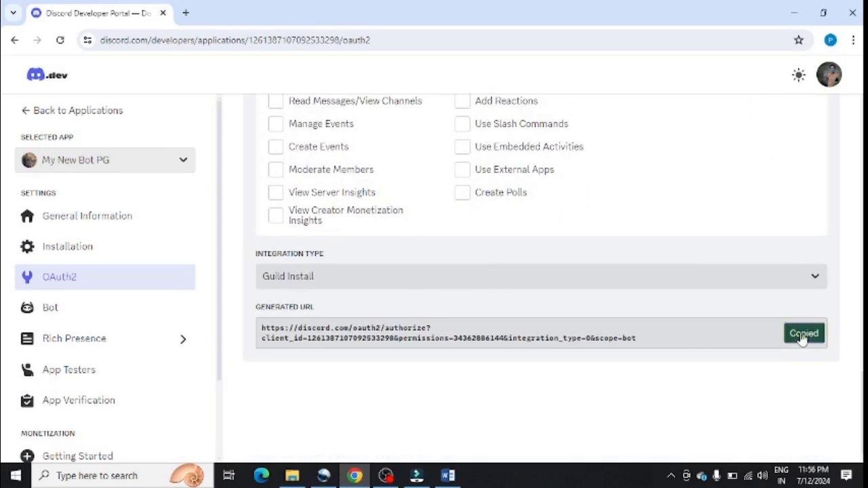
scroll(541, 278, up, 10)
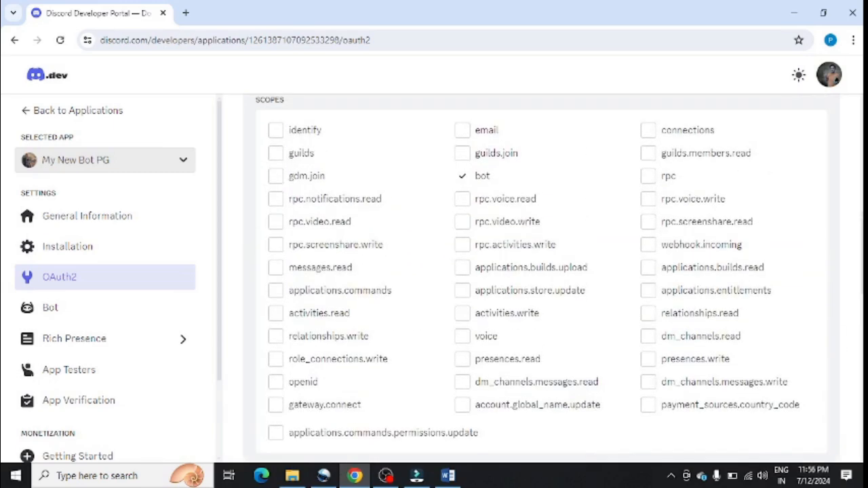
scroll(541, 278, up, 5)
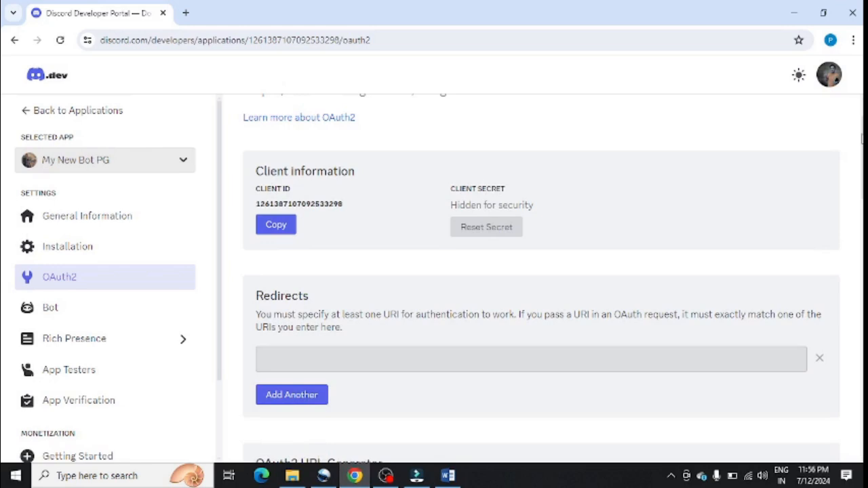
scroll(862, 138, up, 1)
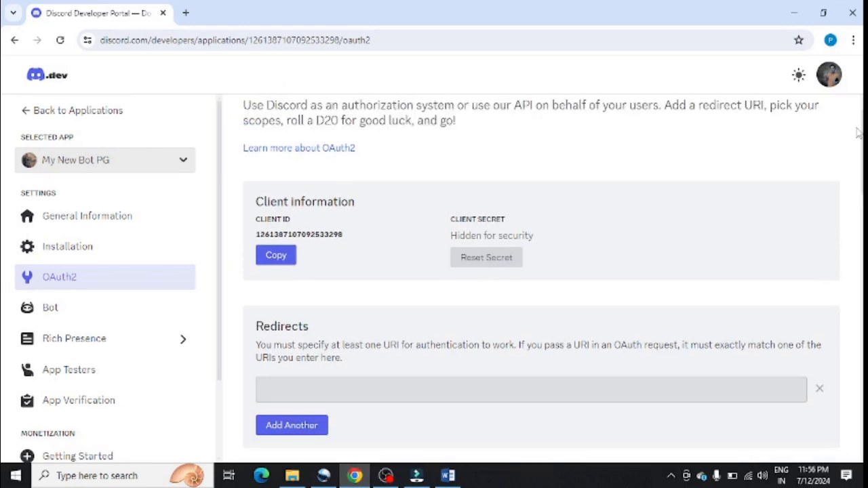
Step: Open the copied bot invite URL in a new browser tab
click(186, 12)
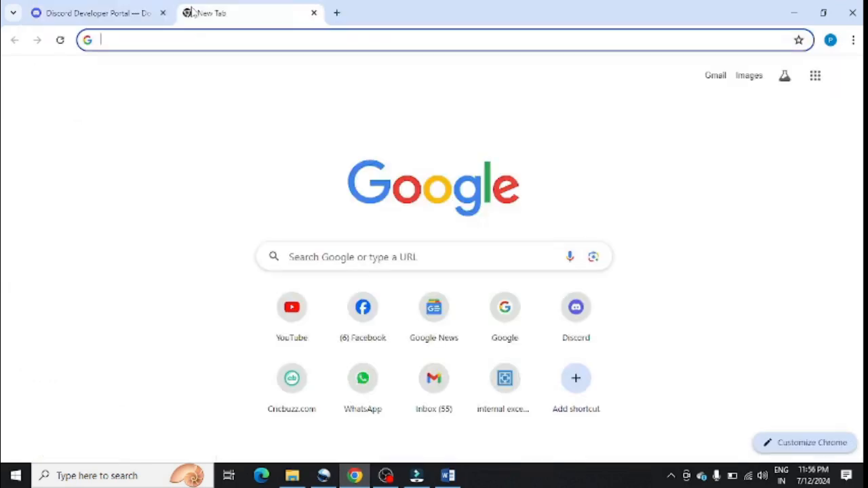
key(ctrl+v)
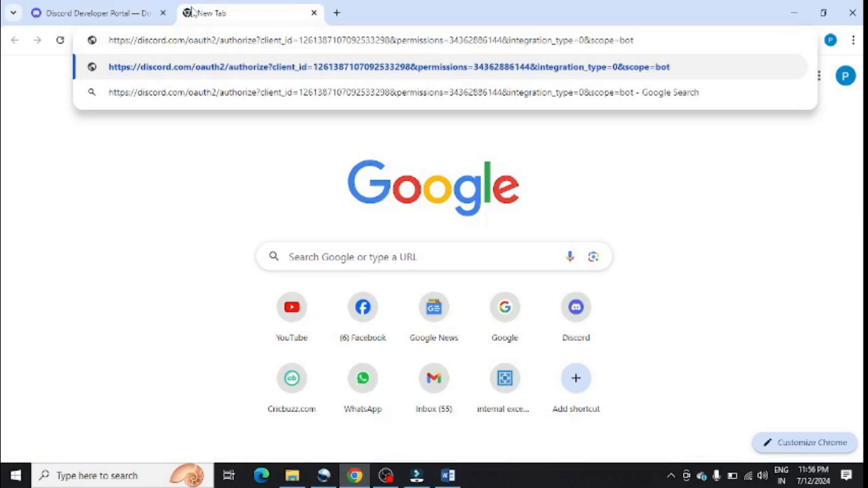
key(Return)
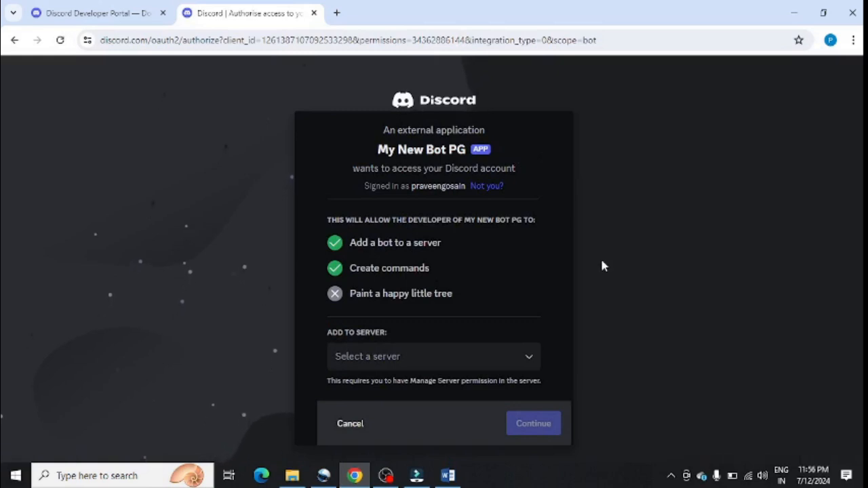
Step: Add the bot to the server named after the account holder, authorise all its requested permissions and complete the human verification
click(458, 360)
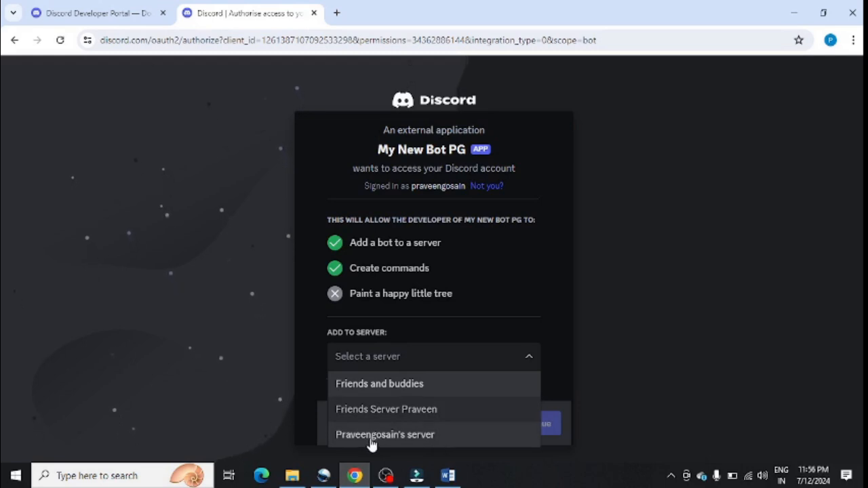
click(415, 439)
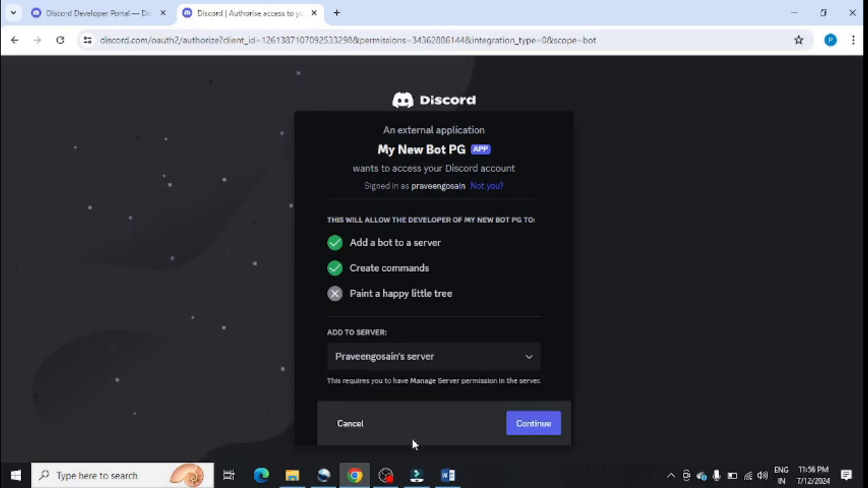
click(544, 424)
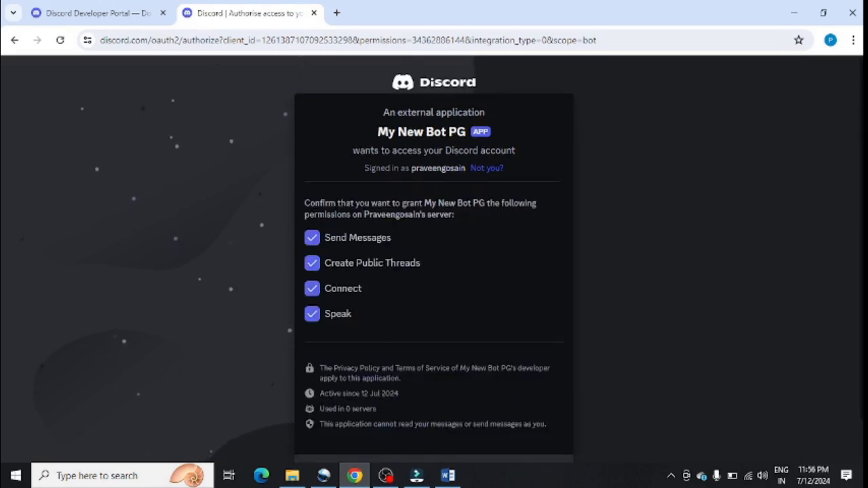
scroll(475, 380, down, 1)
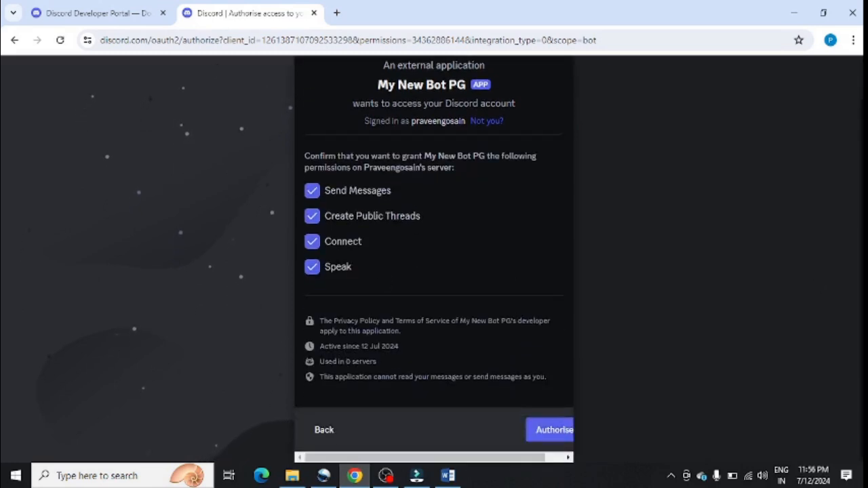
click(541, 431)
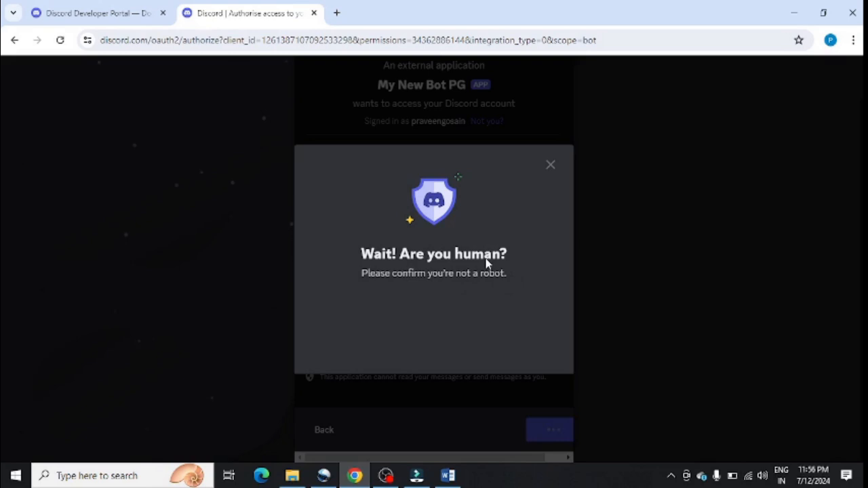
click(357, 319)
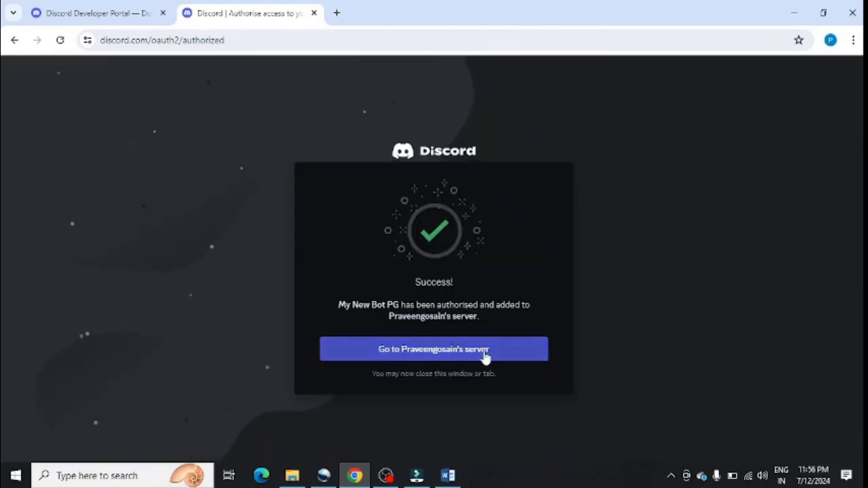
Step: Go to the server the bot was added to and highlight the bot's join message in the general channel
click(485, 358)
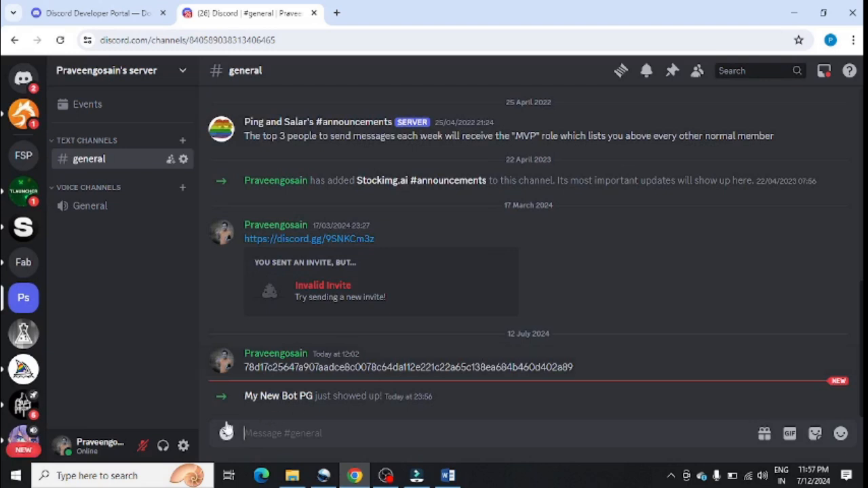
drag(244, 396, 441, 403)
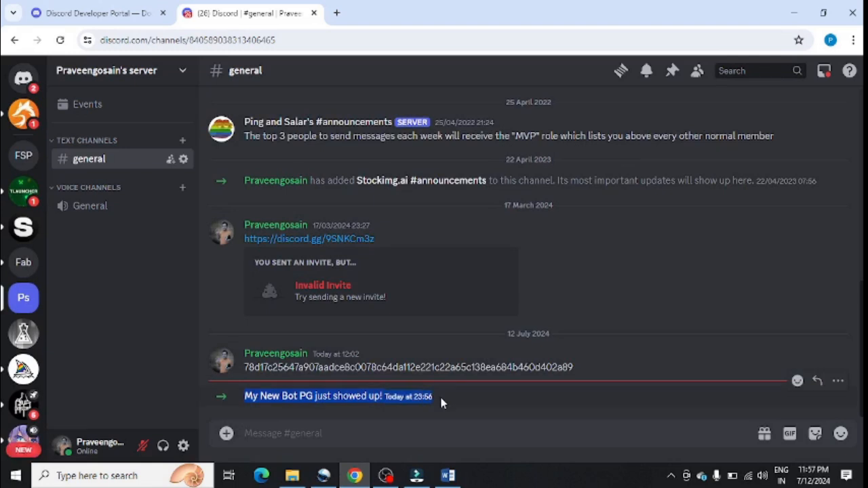